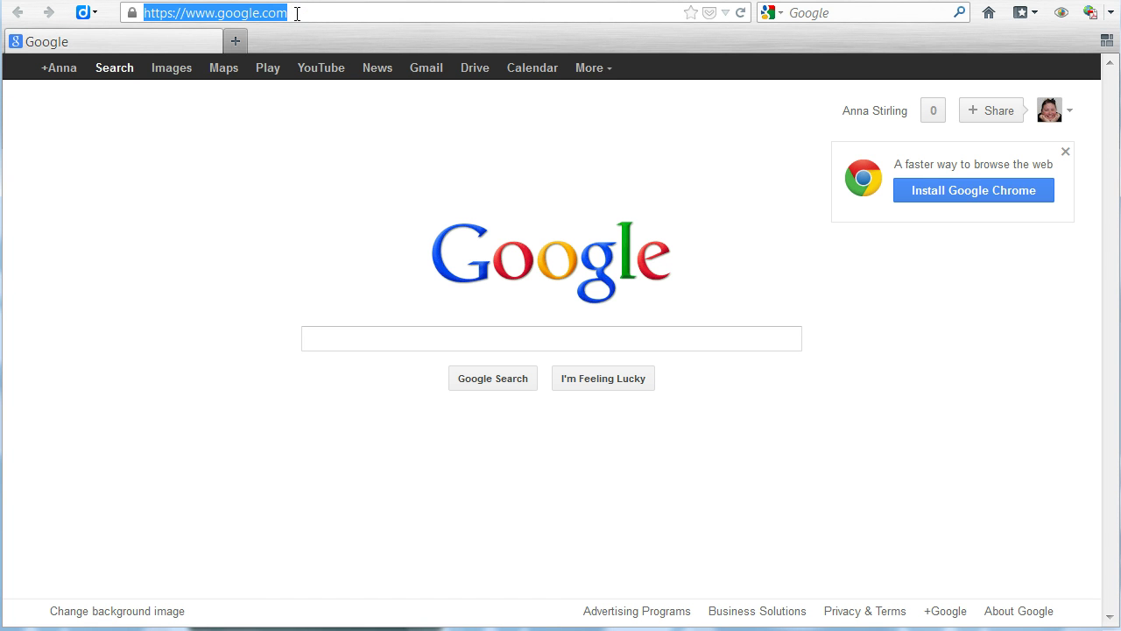
Step: Enter 'word' in Firefox's address bar to load the auto-completed wordle.net site
type("wordle.net/")
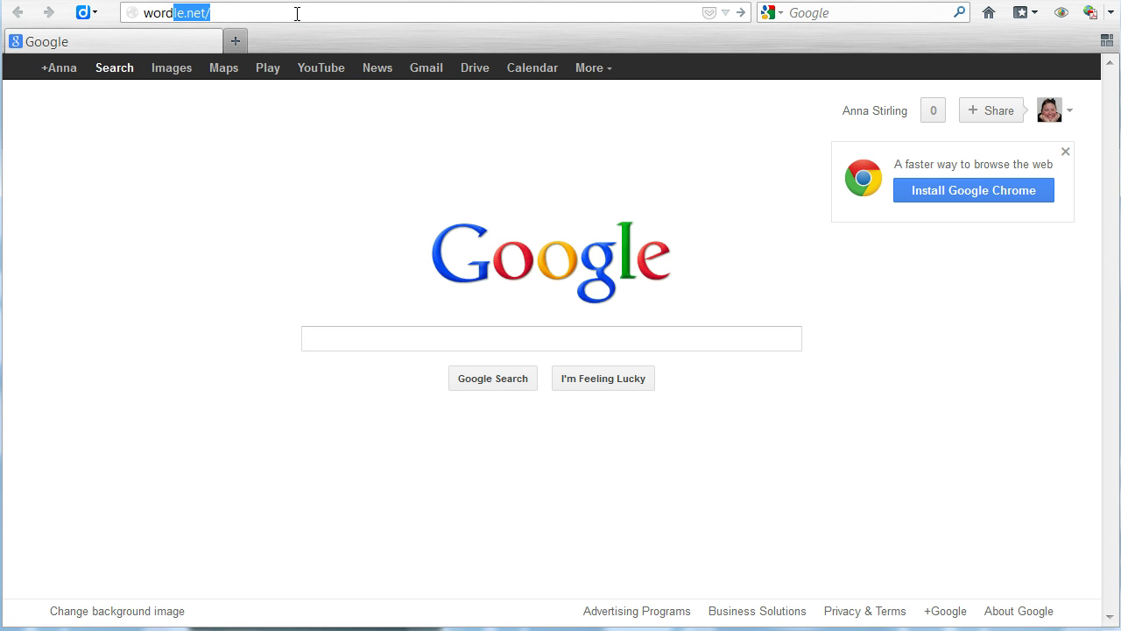
key("Return")
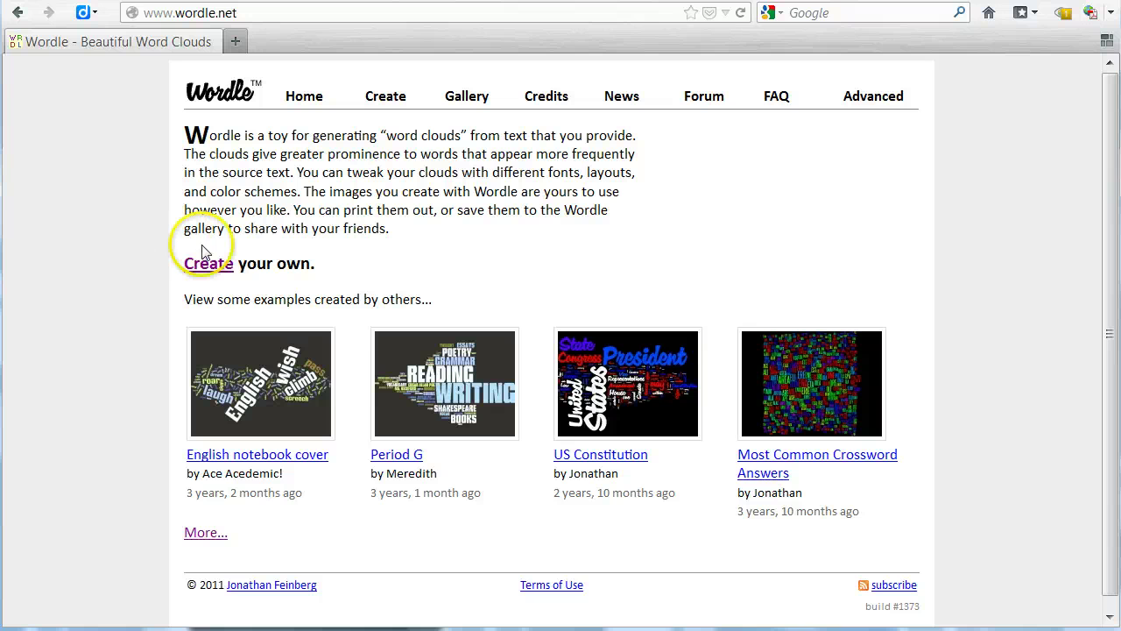
Step: Go to Wordle's Create page and put the cursor in the 'Paste in a bunch of text' box
left_click(217, 267)
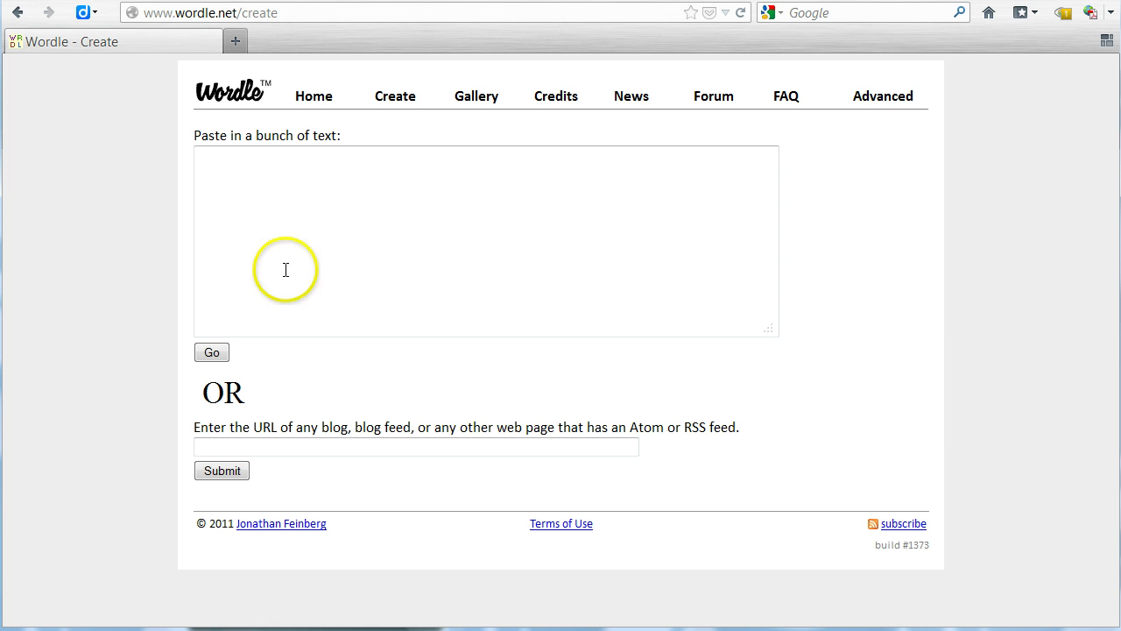
left_click(197, 136)
left_click_drag(197, 137, 341, 138)
left_click(301, 204)
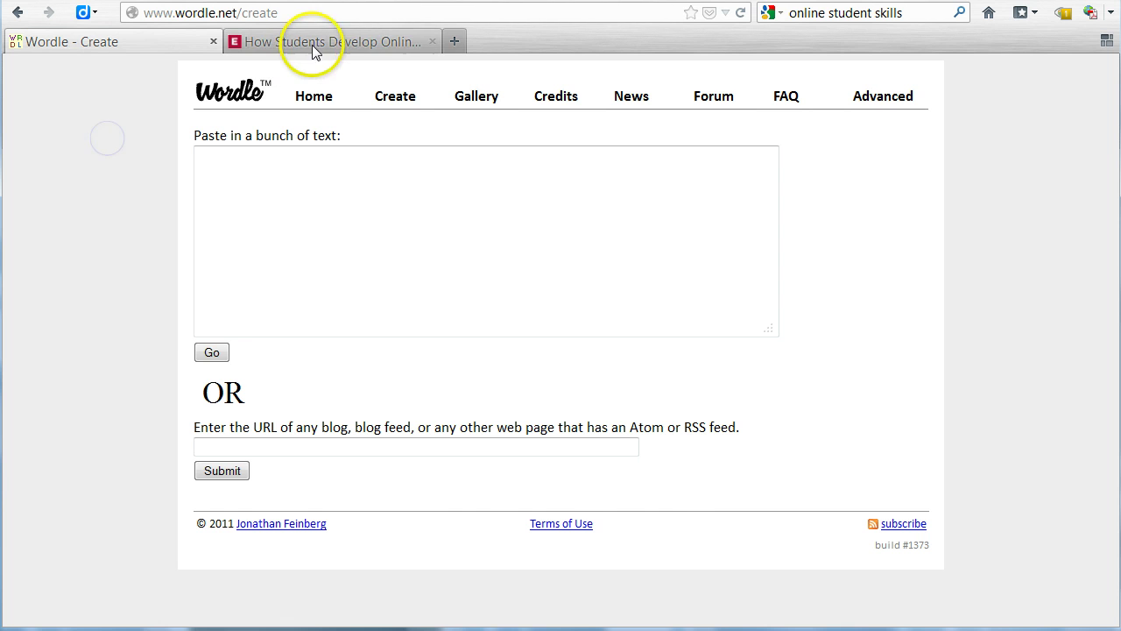
Step: Copy the title of the 'How Students Develop Online Learning Skills' article, then switch to the Word document
left_click(315, 42)
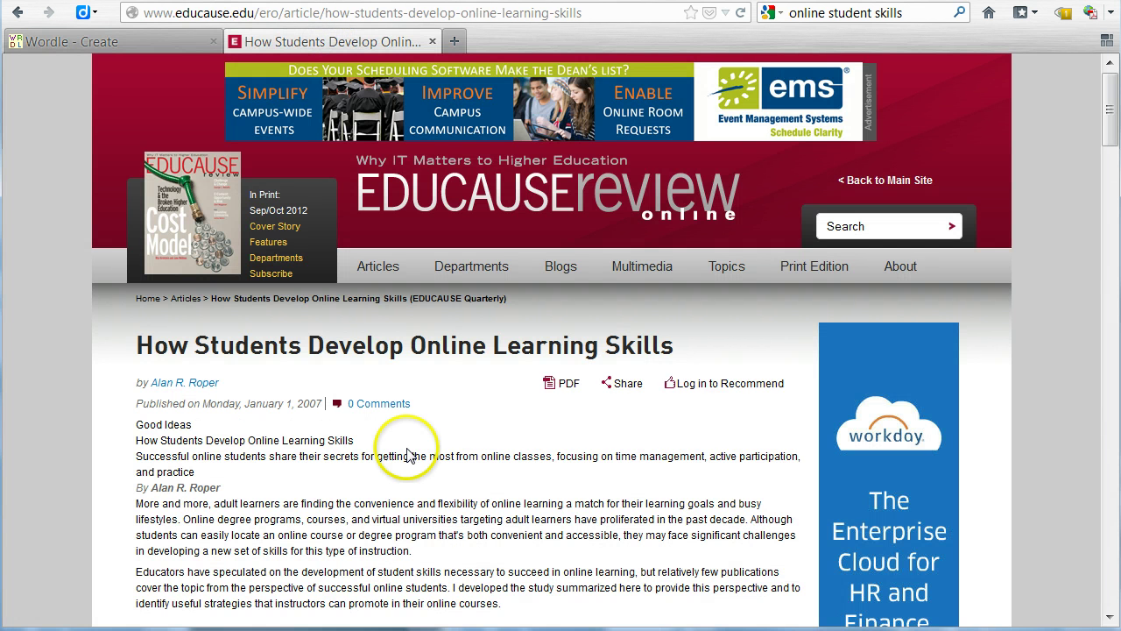
left_click_drag(138, 346, 676, 342)
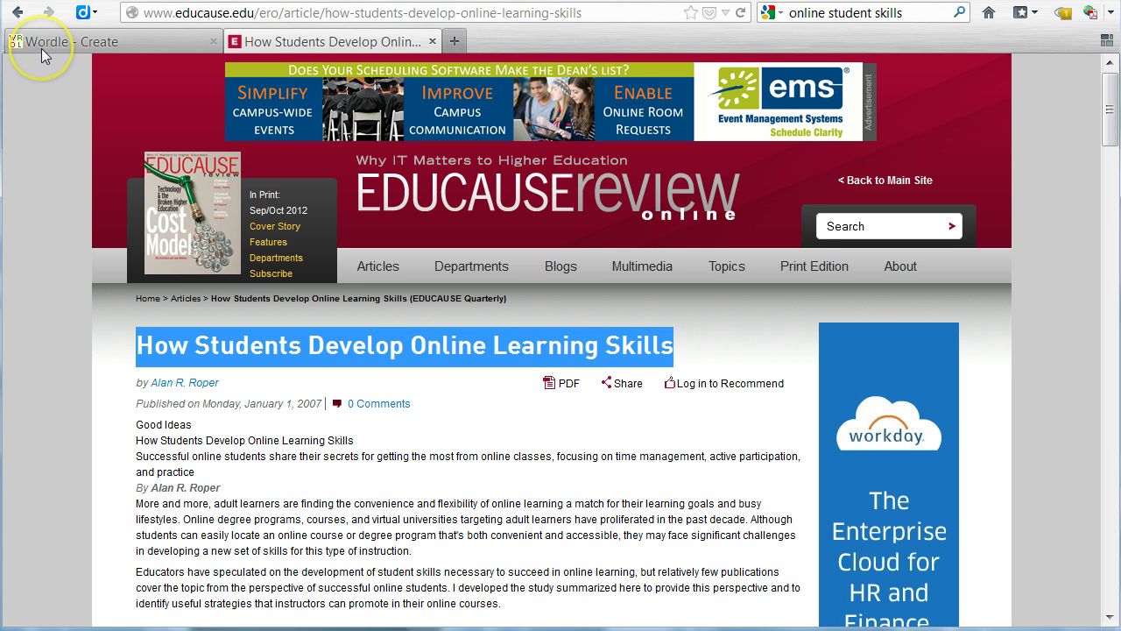
key("ctrl+c")
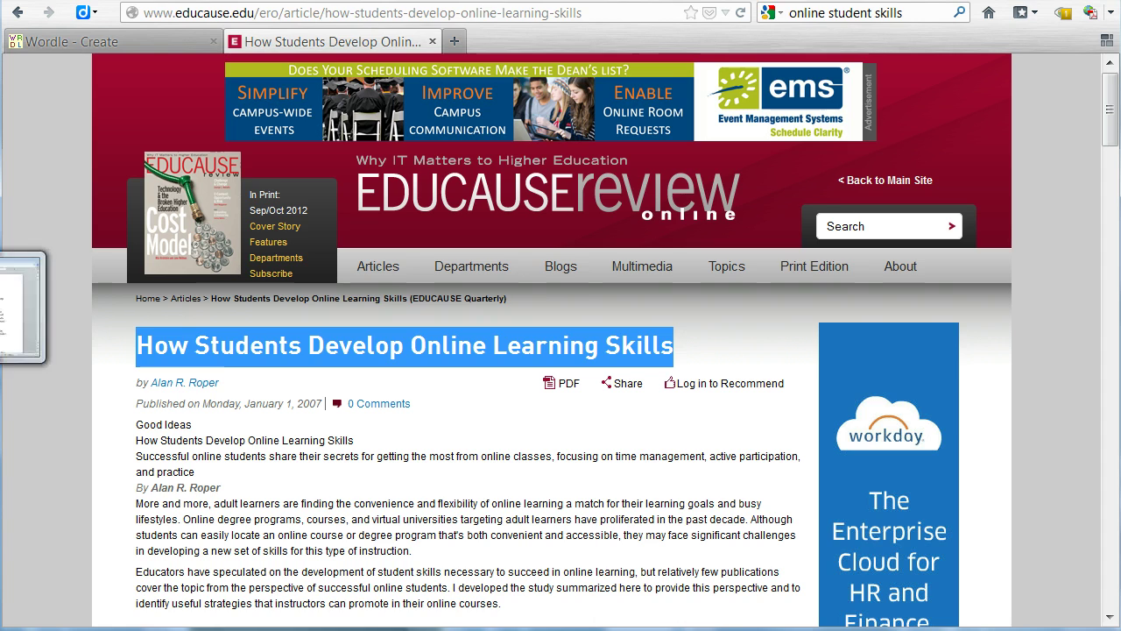
left_click(22, 289)
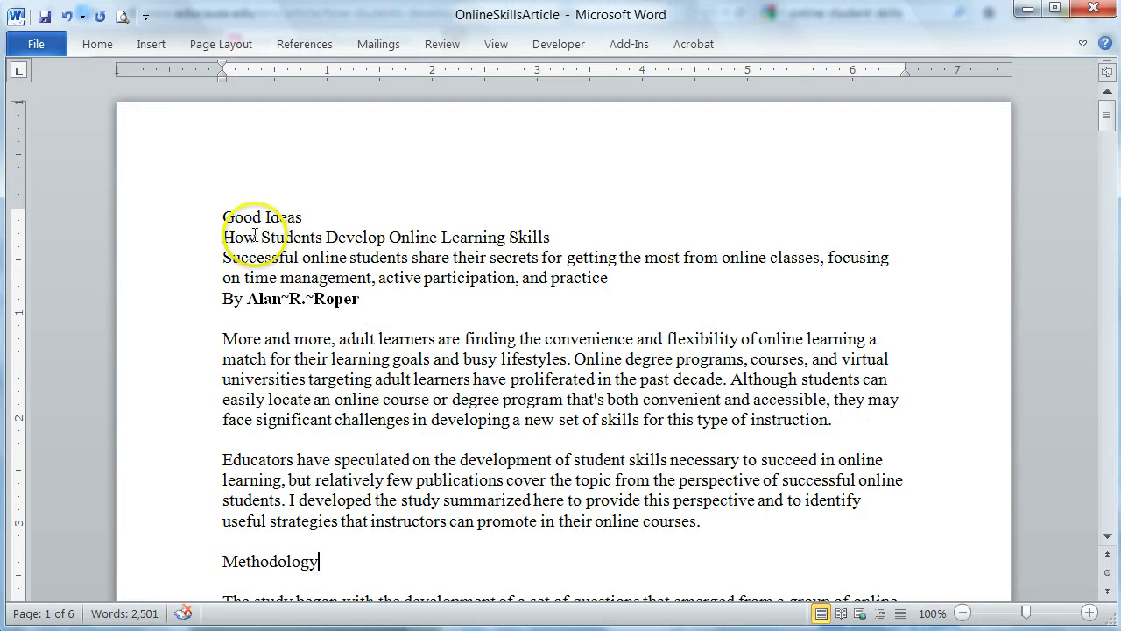
Step: Copy all 2,501 words of OnlineSkillsArticle in Word and return to Firefox
key("ctrl+a")
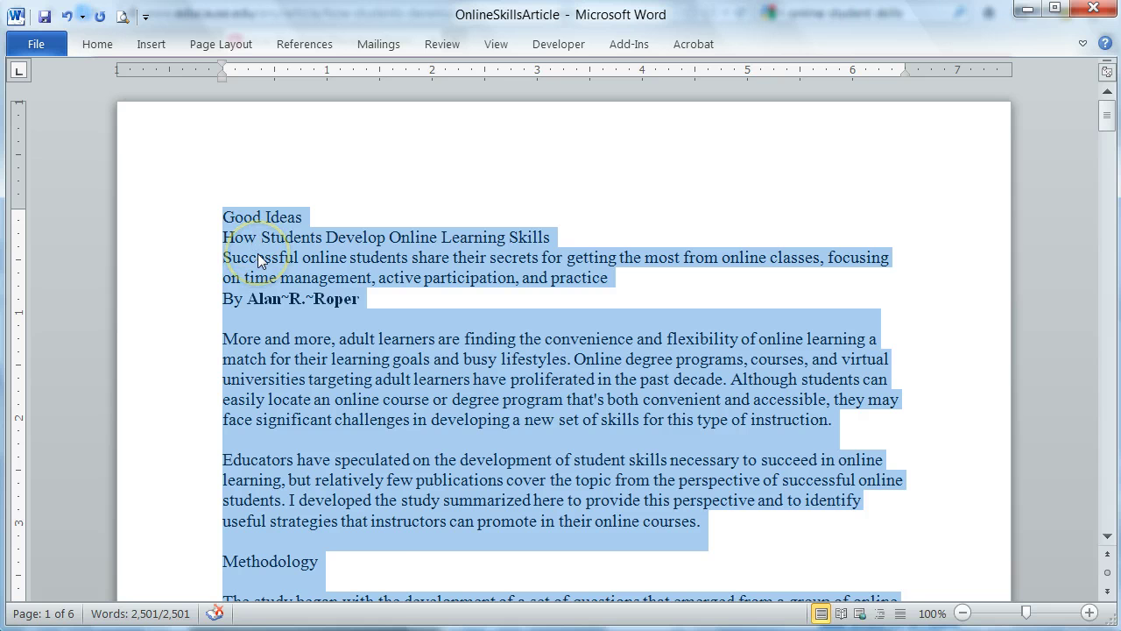
right_click(258, 254)
left_click(307, 291)
key("alt+Tab")
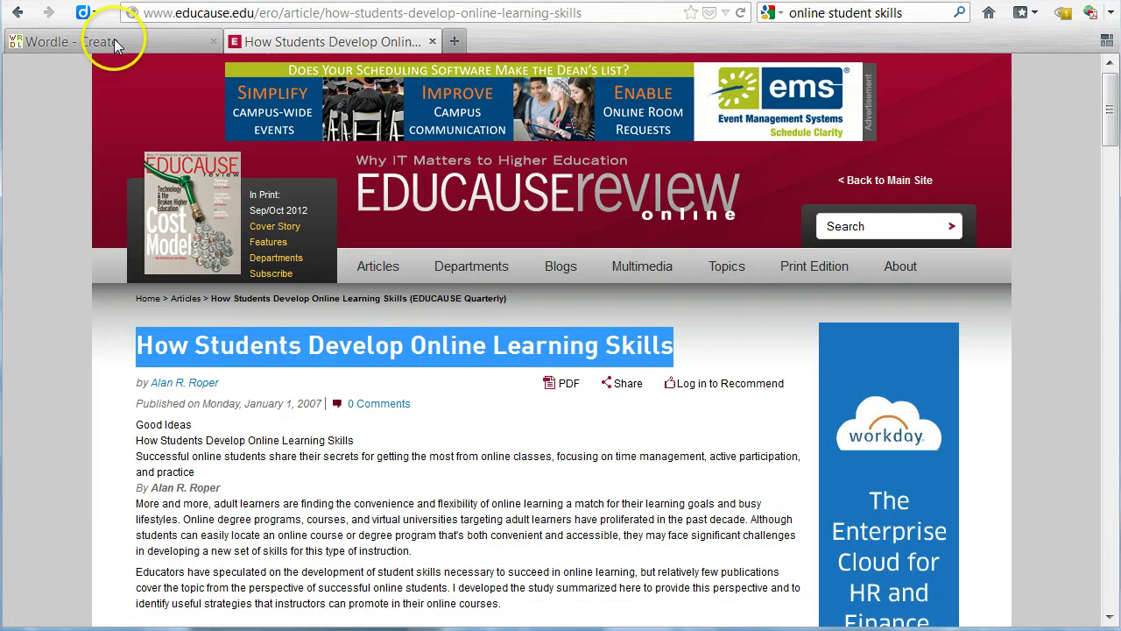
Step: Paste the article text into Wordle's Create box, submit it with Go, and dismiss the Pocket panel
left_click(114, 40)
left_click(223, 212)
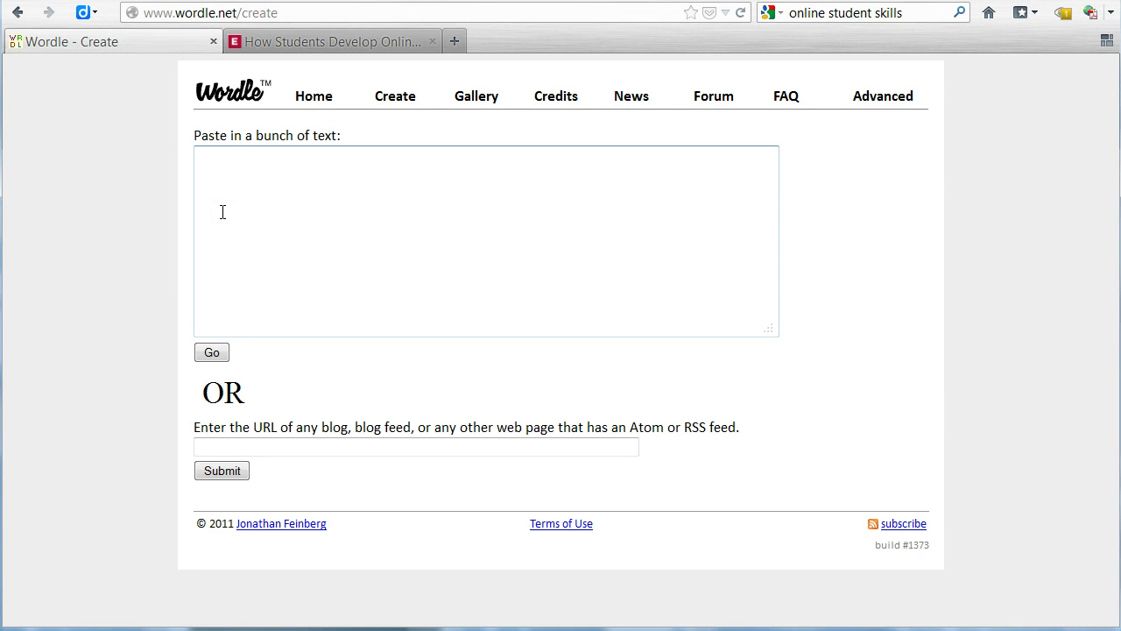
key("ctrl+v")
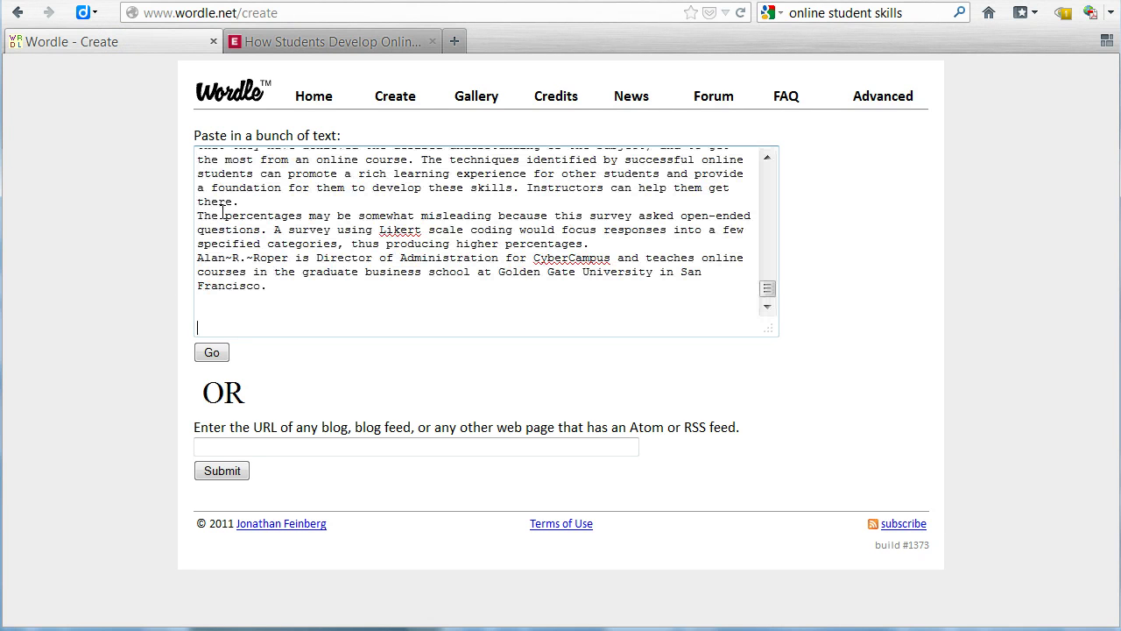
left_click(217, 352)
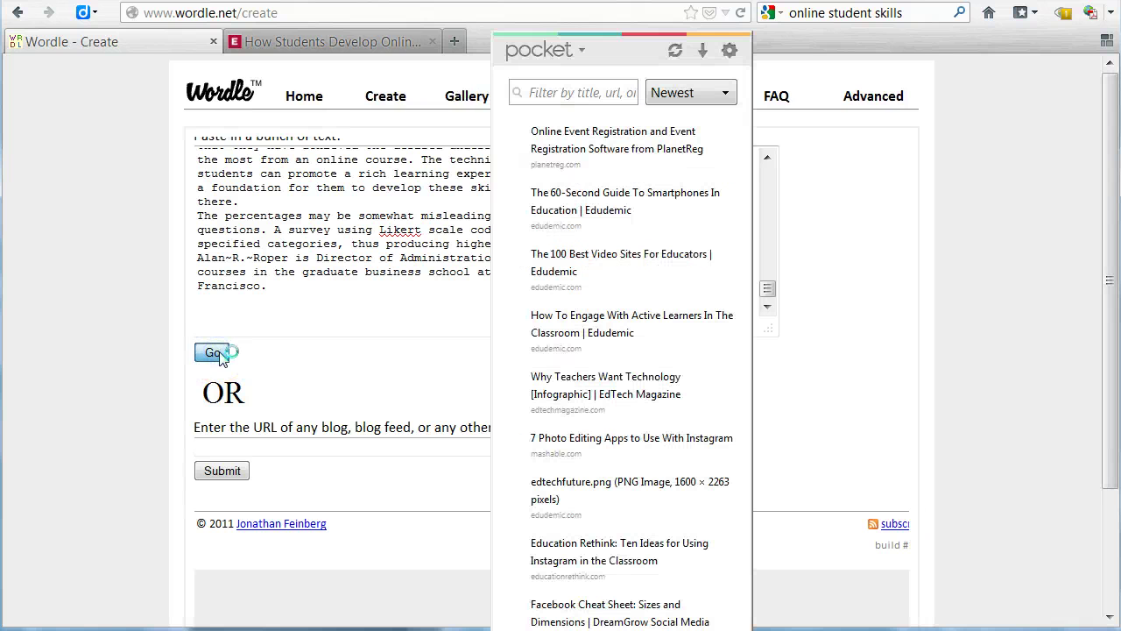
left_click(92, 351)
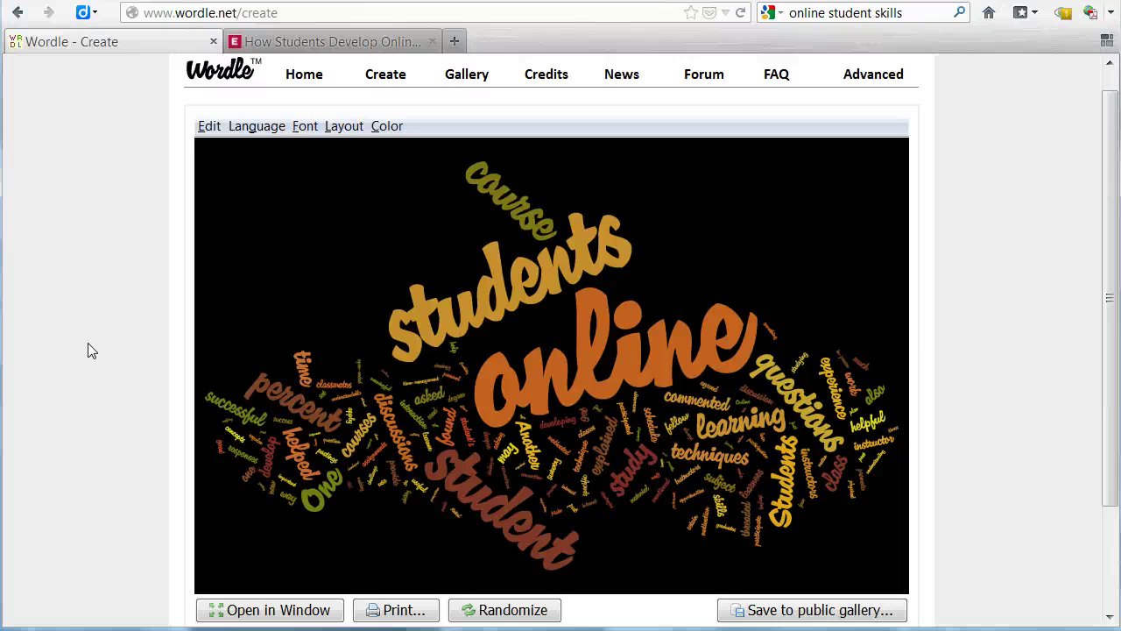
Step: Randomize the cloud repeatedly until it shows green, red and blue words on black
left_click(110, 285)
left_click(514, 611)
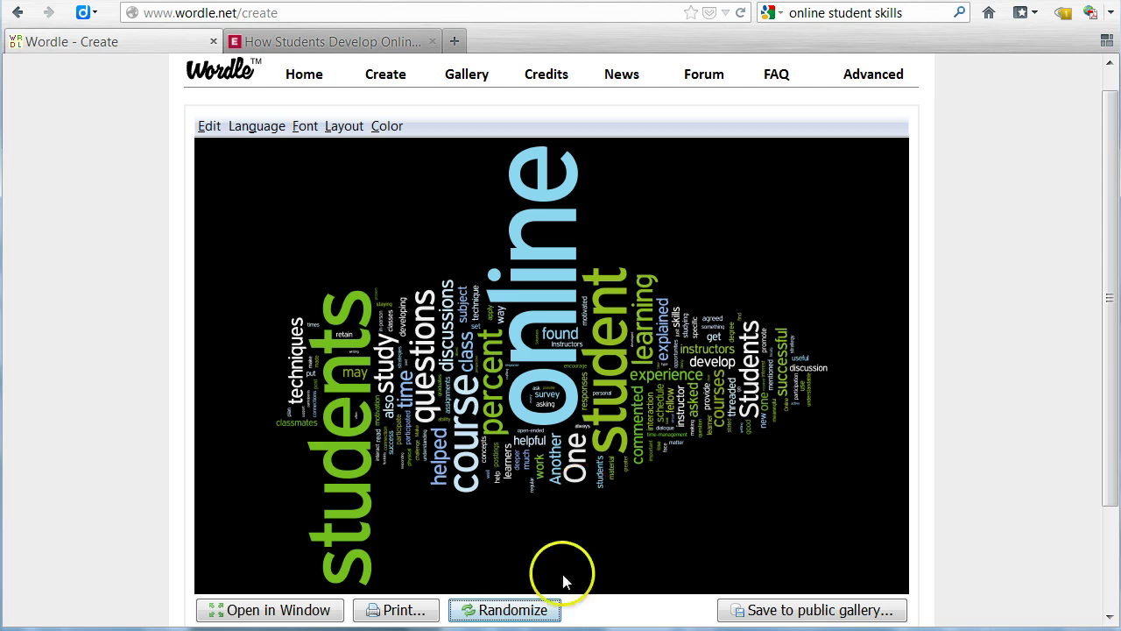
left_click(521, 613)
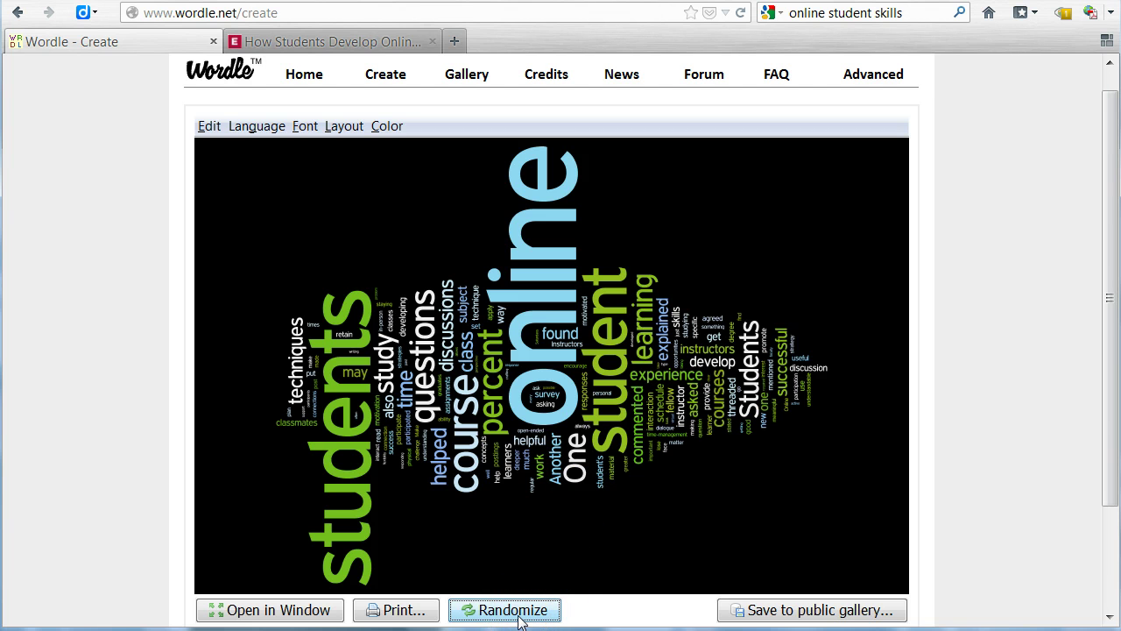
left_click(517, 613)
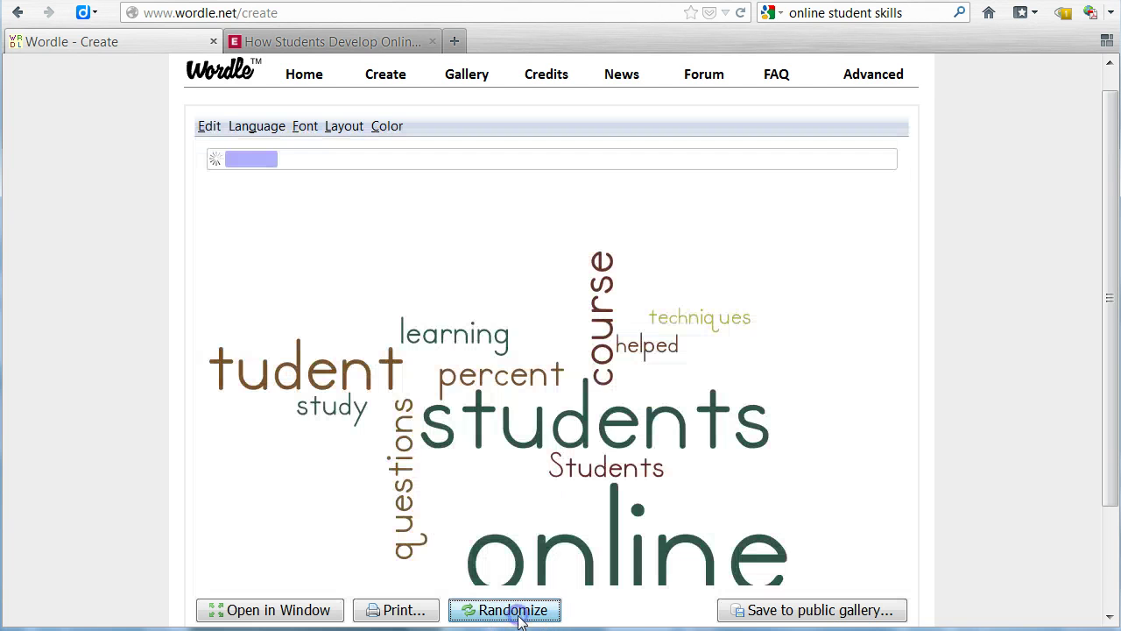
left_click(519, 617)
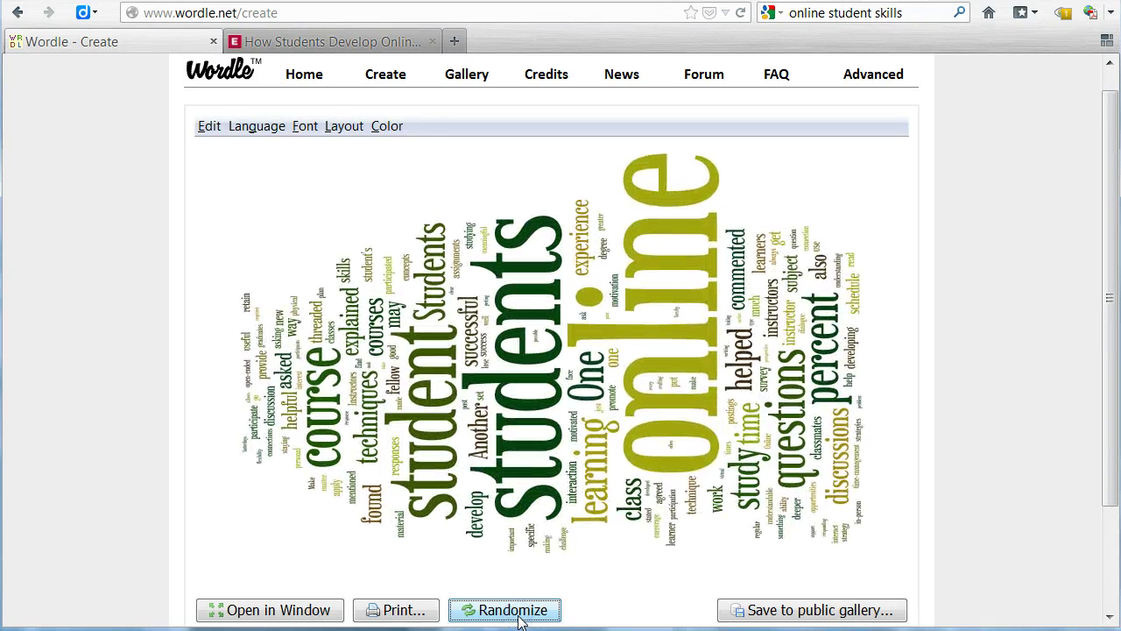
left_click(519, 613)
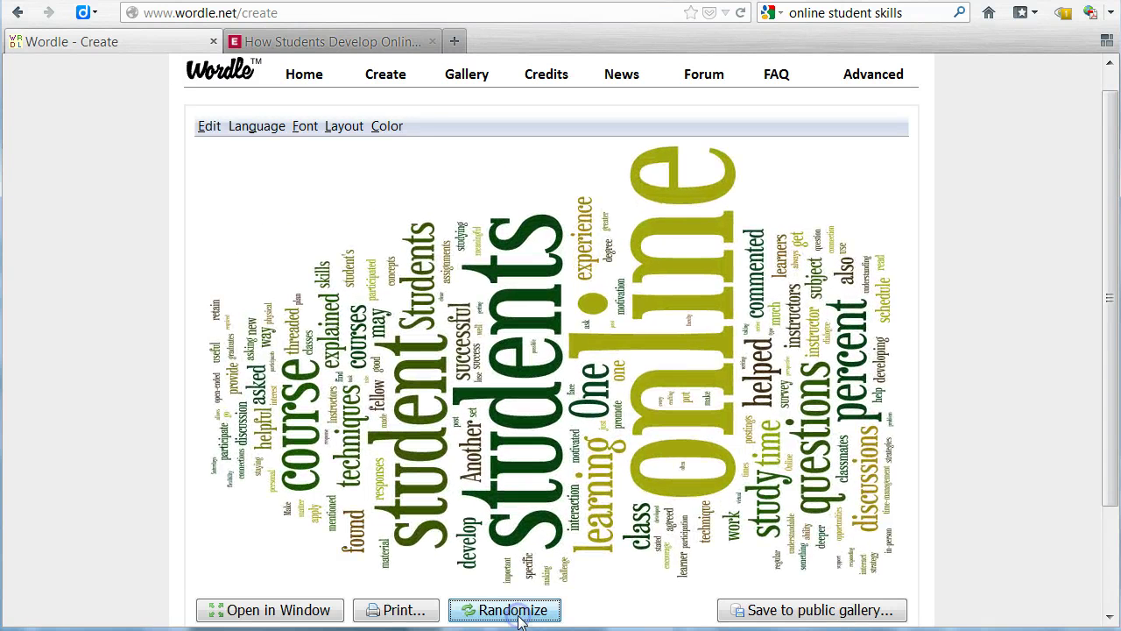
left_click(520, 617)
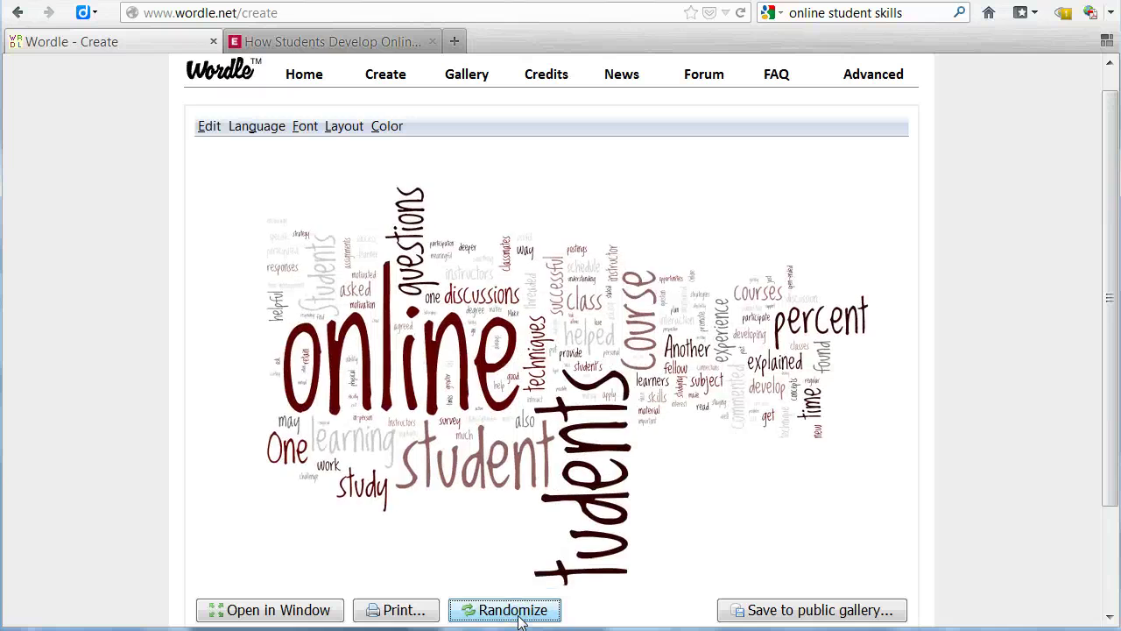
left_click(520, 618)
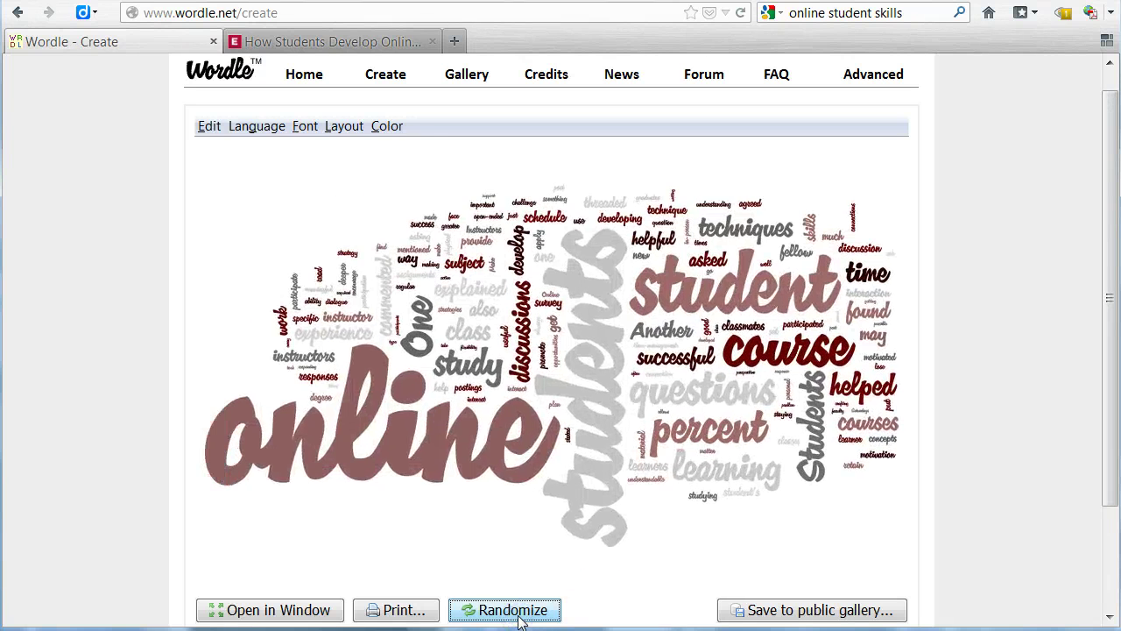
left_click(519, 618)
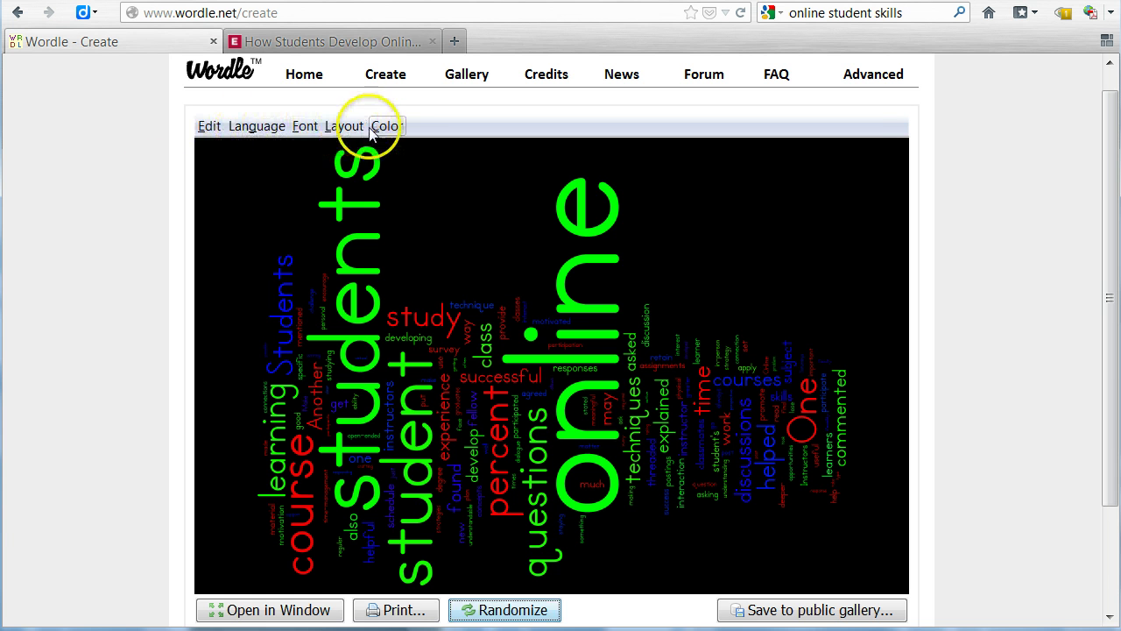
Step: Apply the Grilled Cheese BTN font, Mostly Horizontal layout and Milk Paints palette to the cloud
left_click(305, 128)
left_click(350, 167)
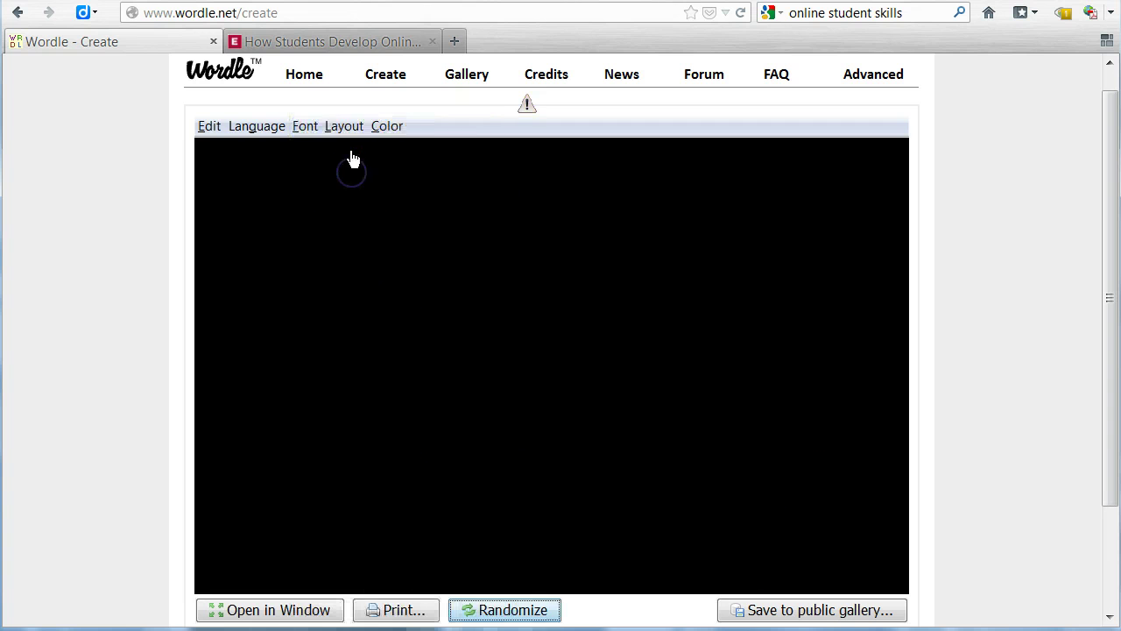
left_click(345, 127)
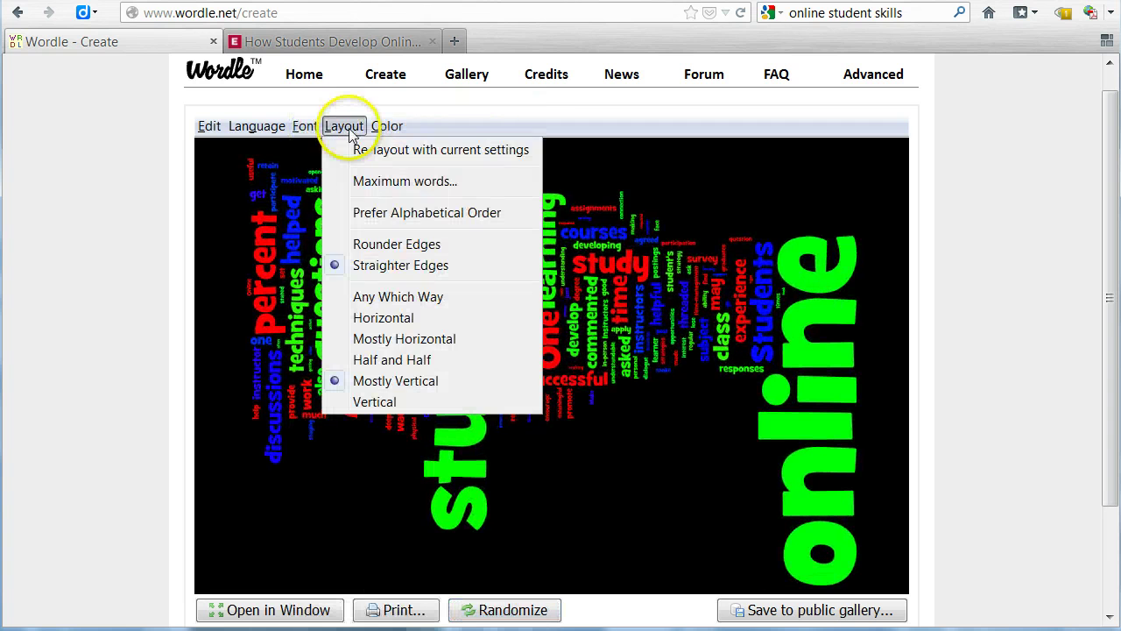
left_click(392, 341)
left_click(386, 126)
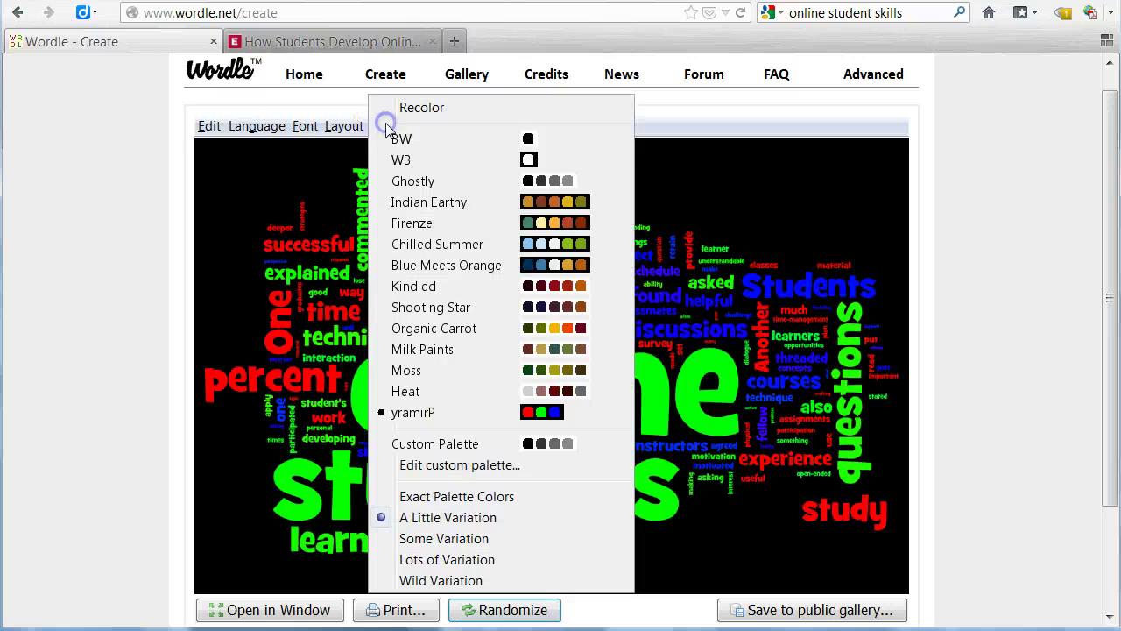
left_click(526, 346)
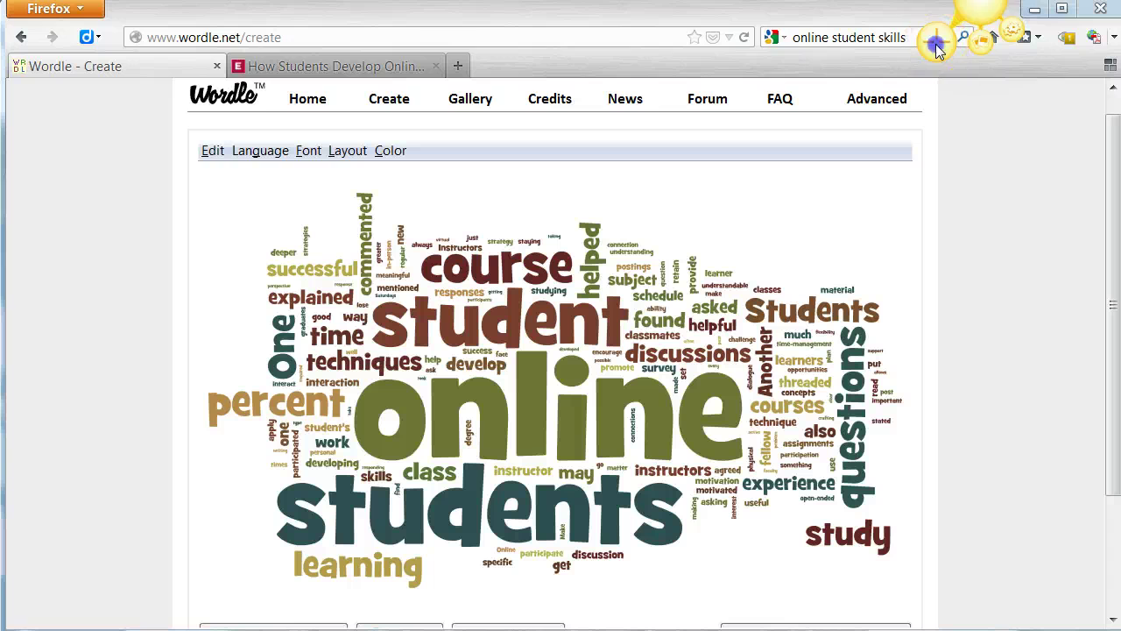
Step: Capture the word cloud region as an 804 × 487 Snagit image and move its preview higher
key("Print")
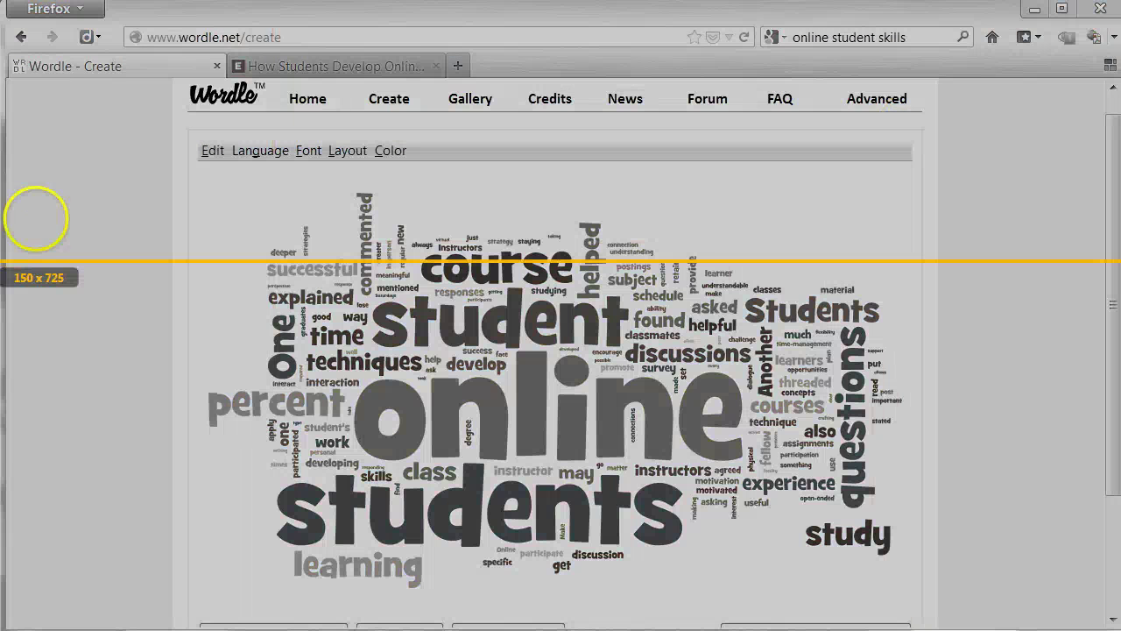
left_click(237, 203)
left_click_drag(236, 204, 230, 197)
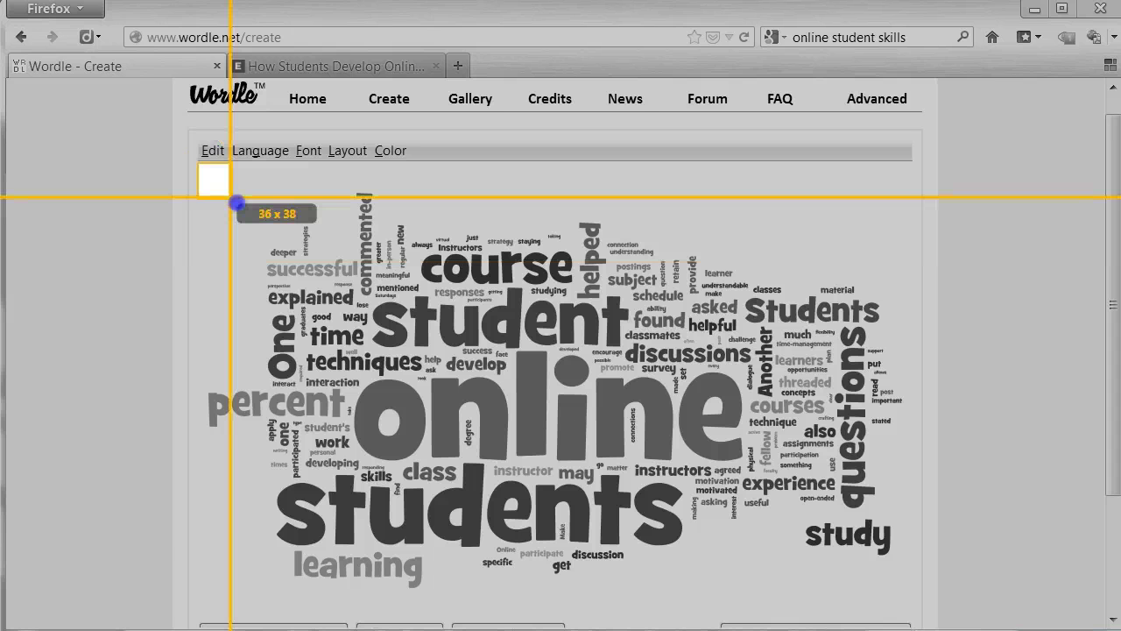
left_click_drag(230, 197, 903, 591)
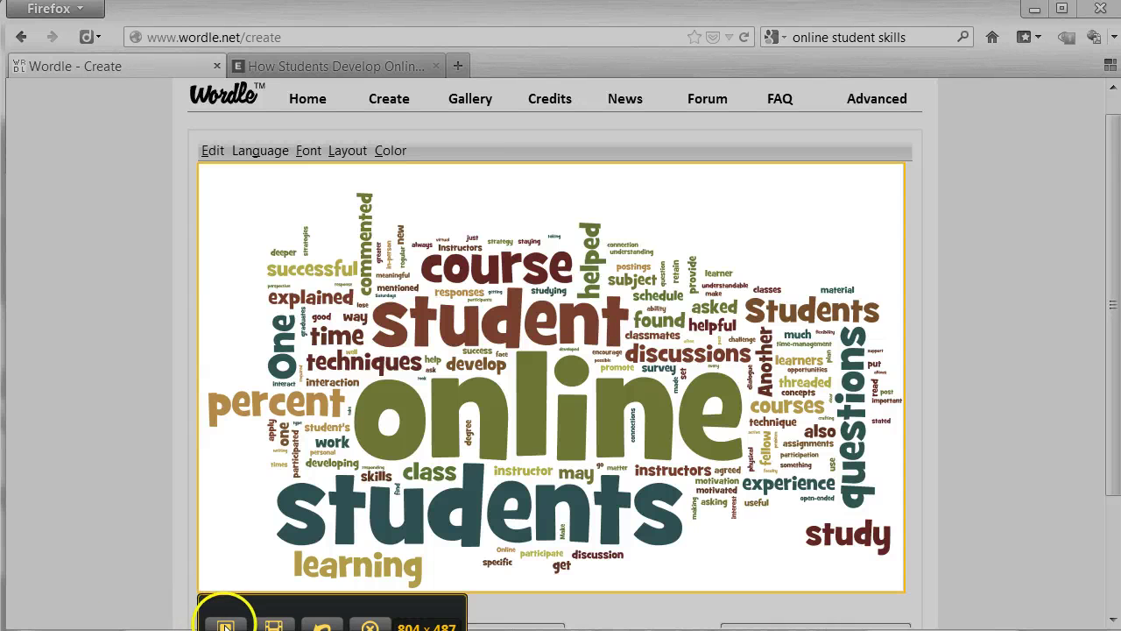
left_click(226, 626)
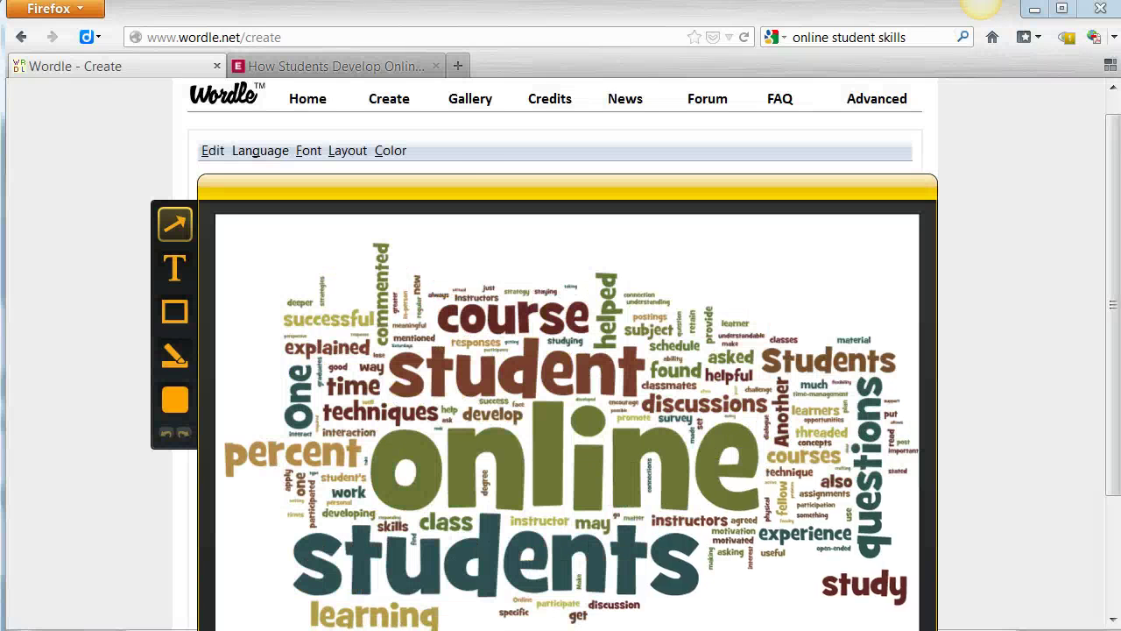
left_click_drag(443, 194, 440, 66)
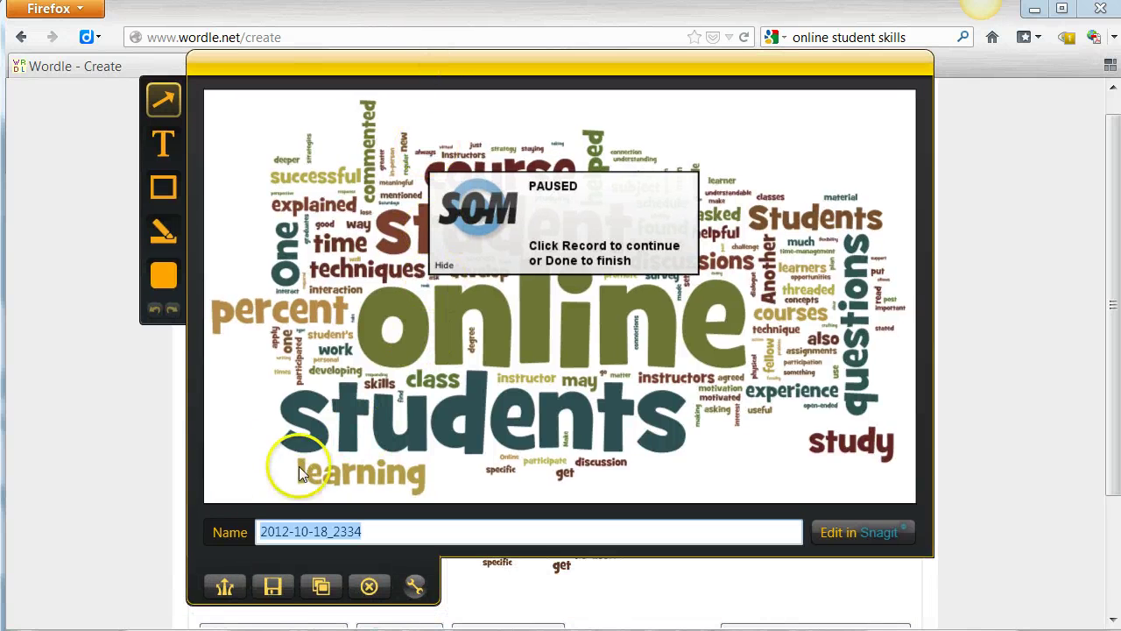
left_click(273, 587)
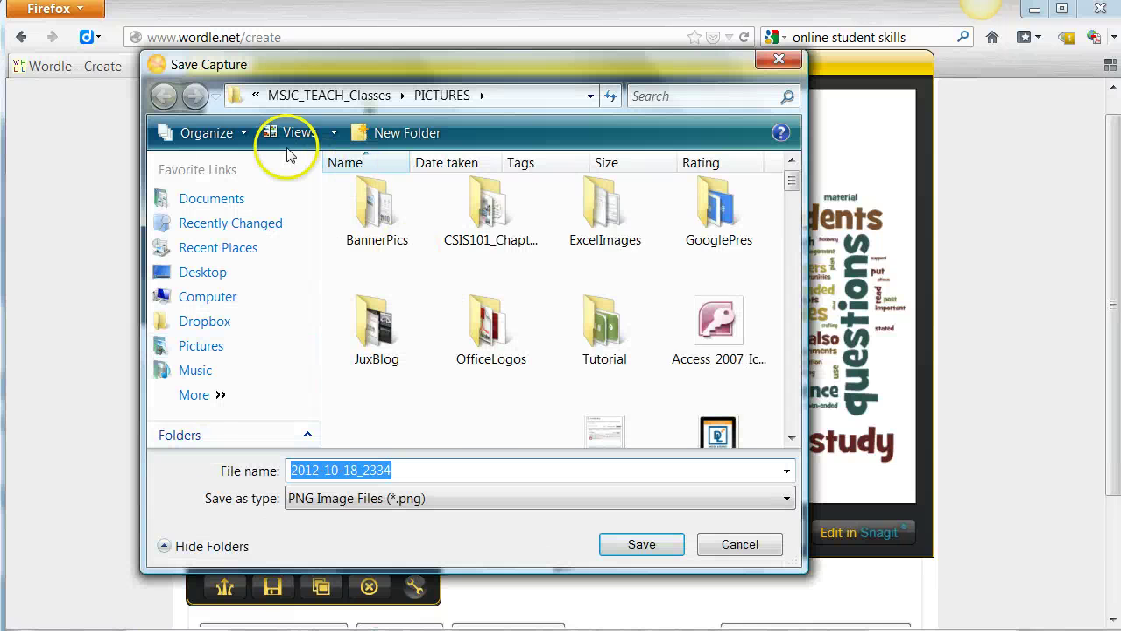
left_click(258, 97)
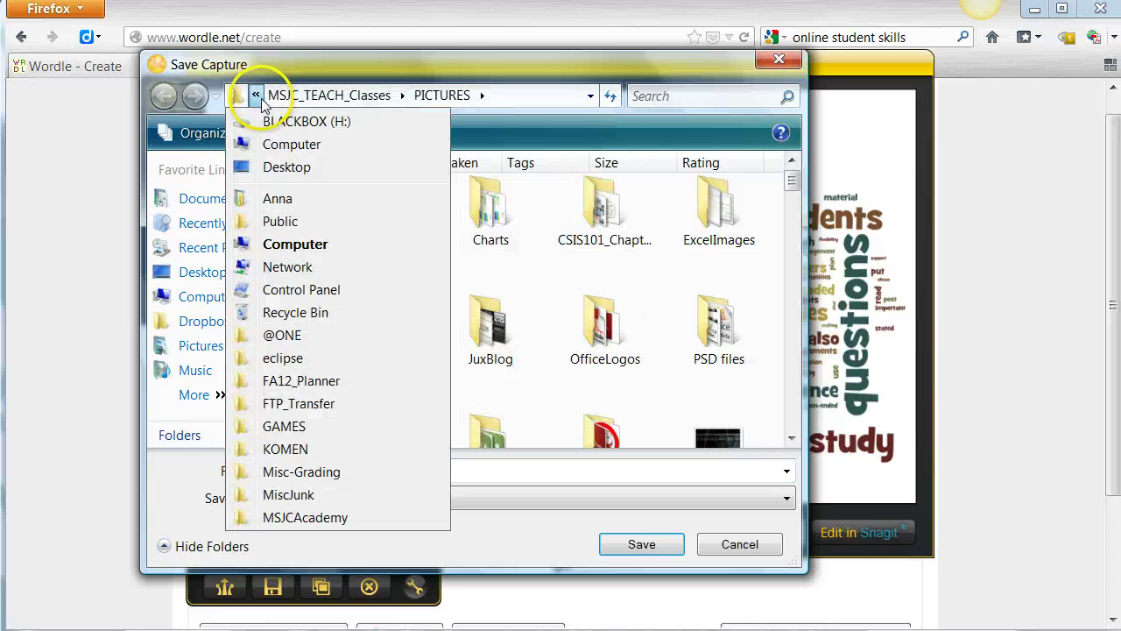
left_click(279, 143)
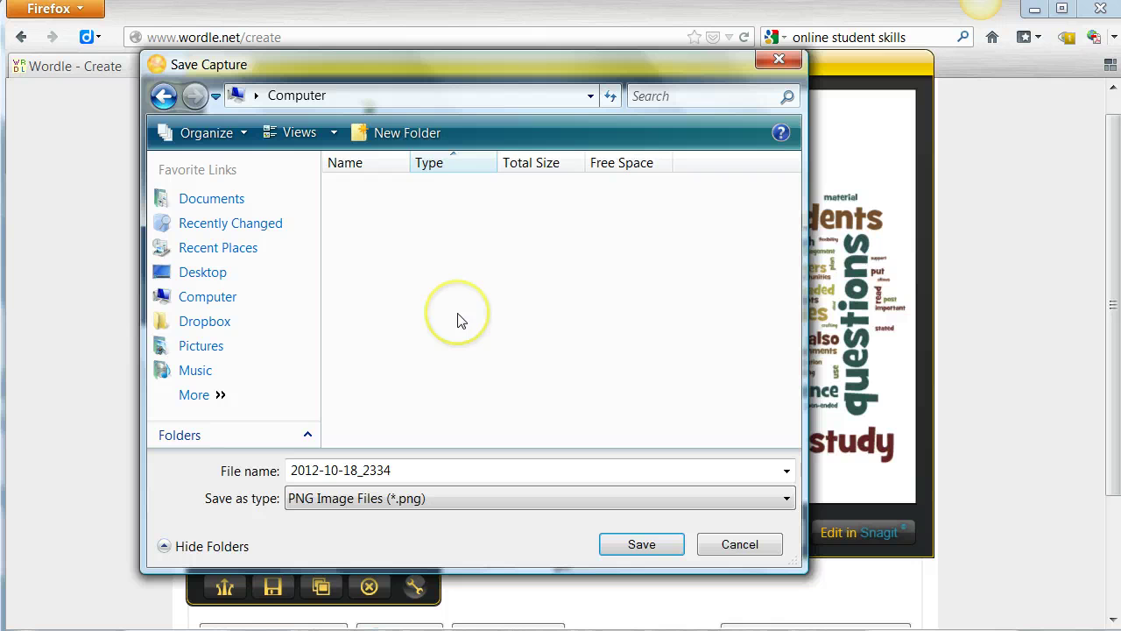
double_click(425, 276)
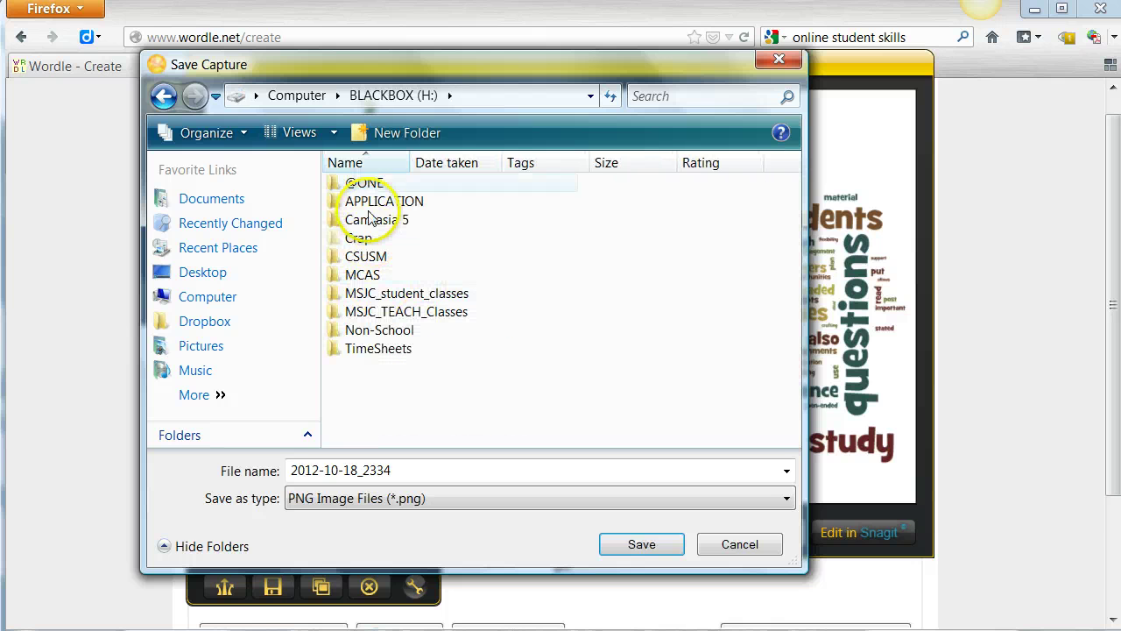
double_click(368, 182)
double_click(369, 228)
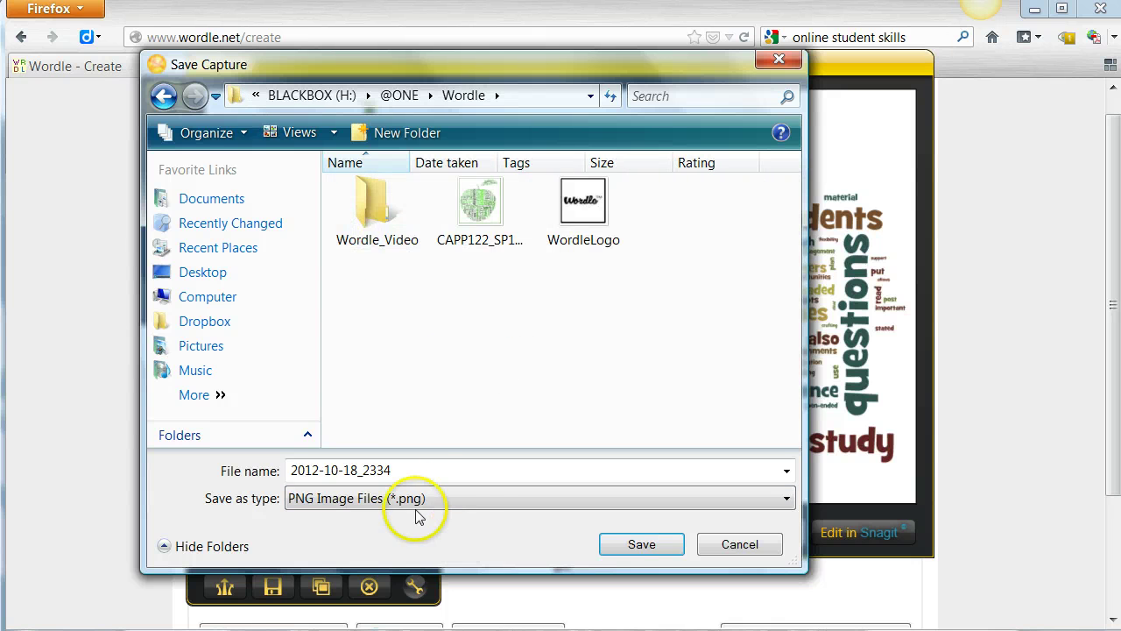
left_click(413, 470)
type("ord")
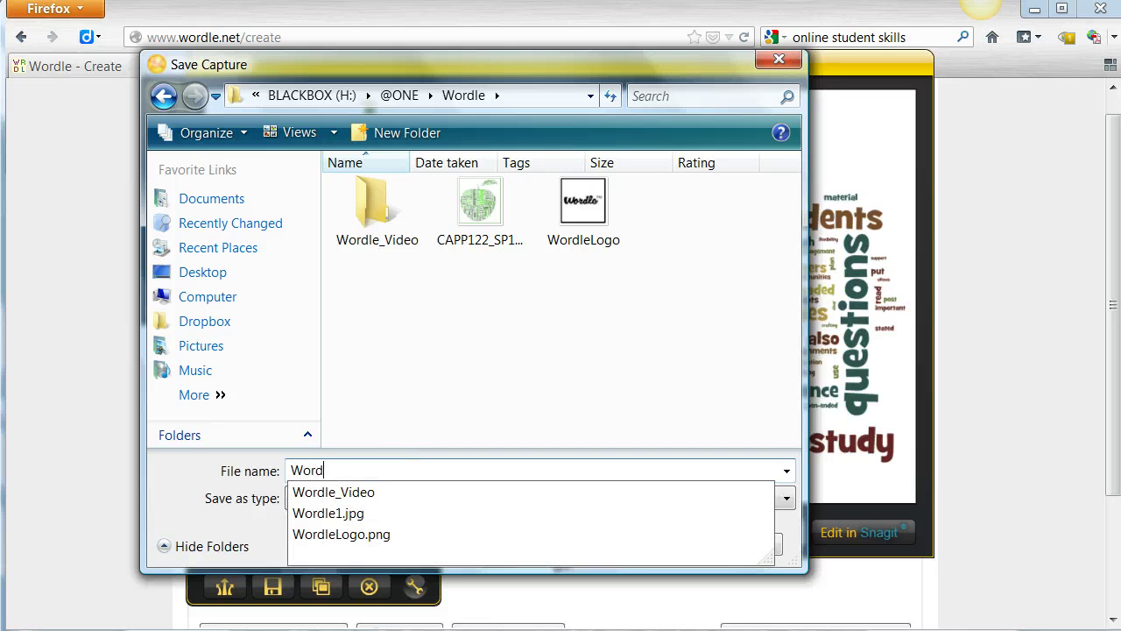
type("le2")
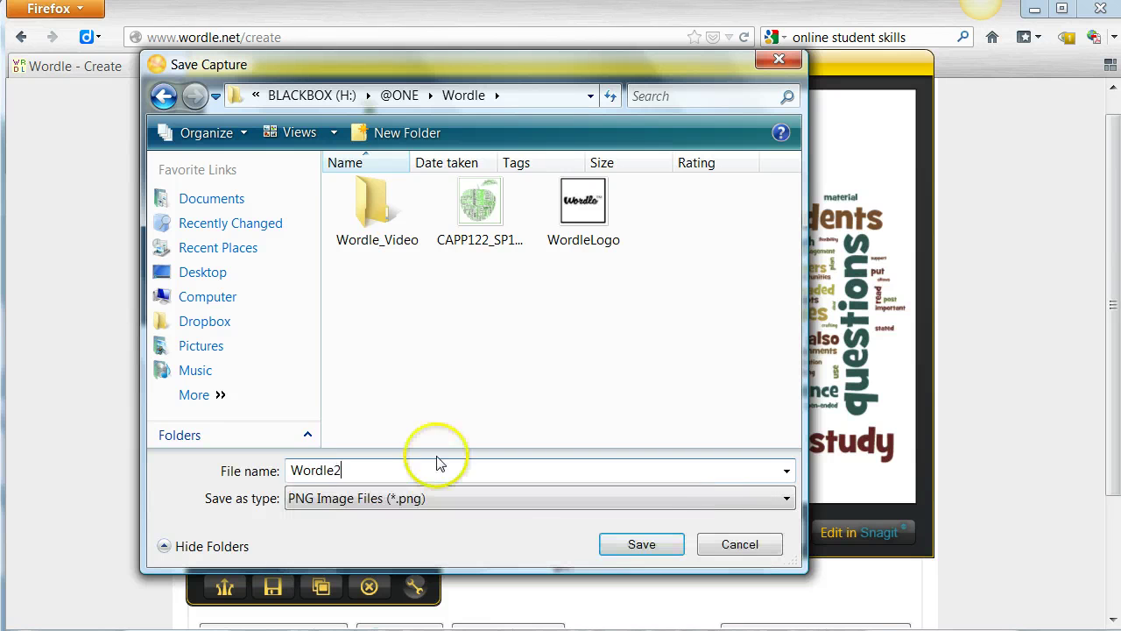
left_click(641, 542)
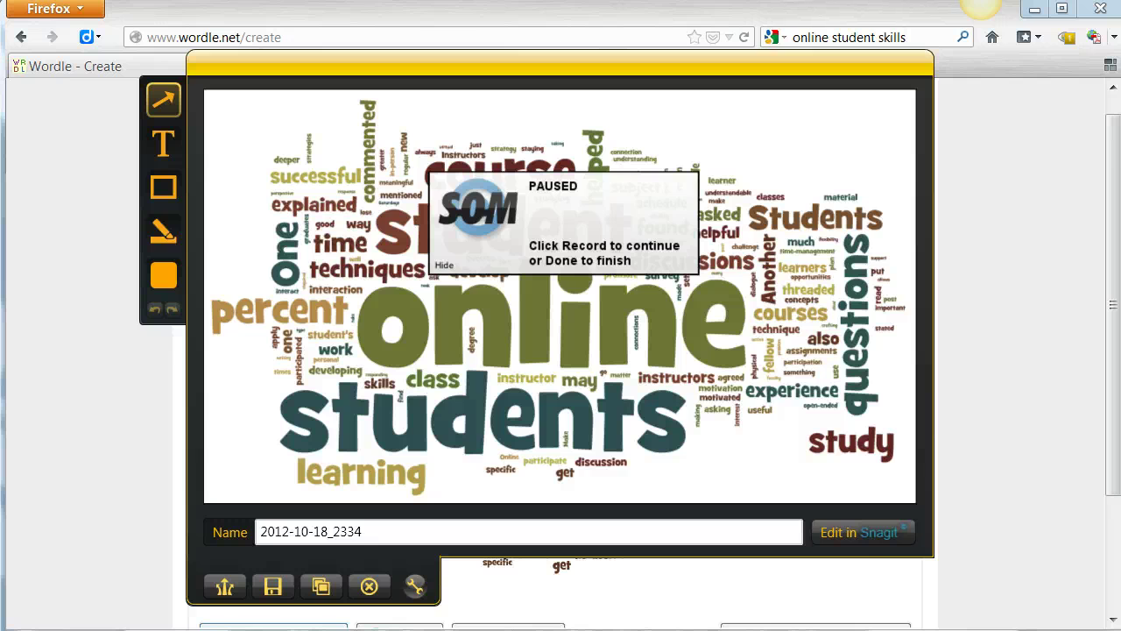